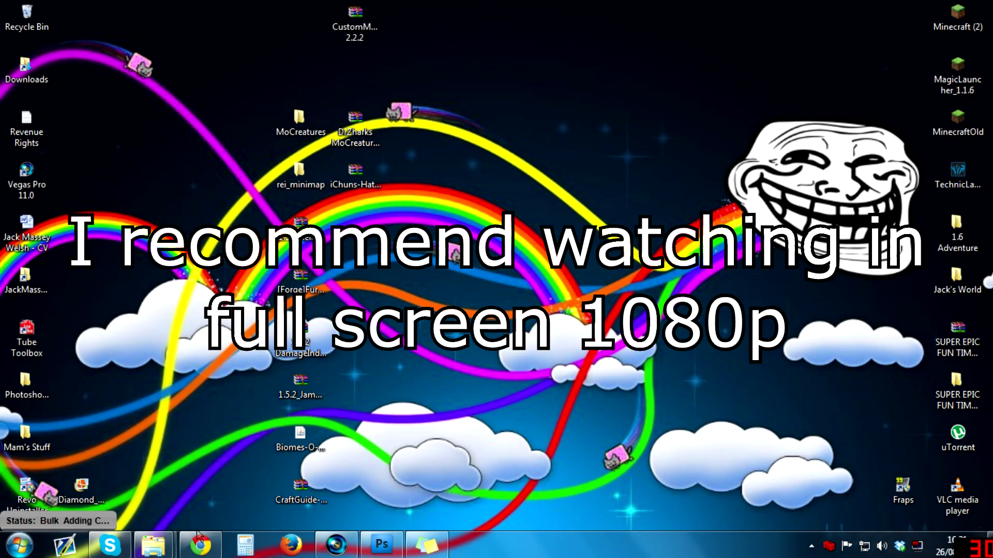
- Restore the browser to the YouTube channel's Videos tab and scroll through the uploads grid
click(200, 544)
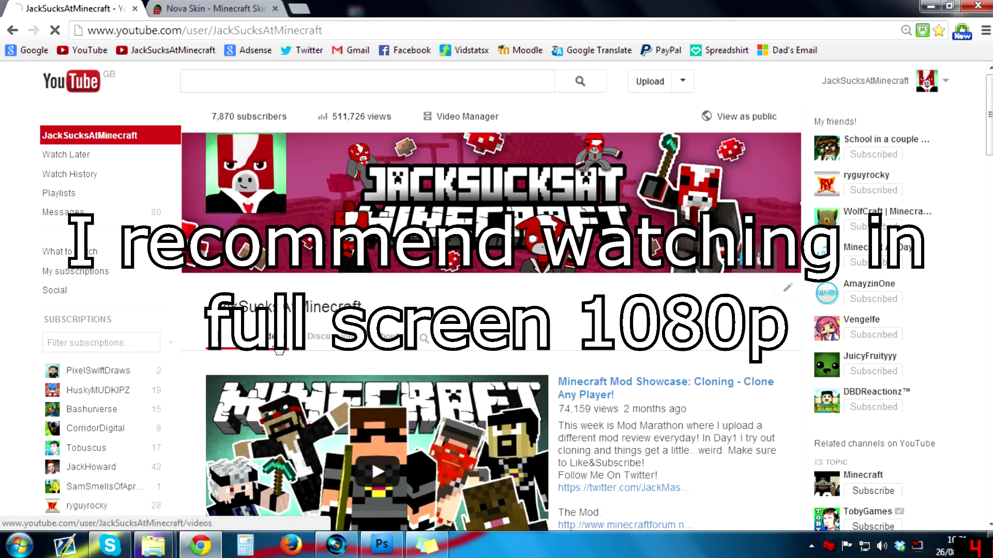
scroll(661, 295, down, 6)
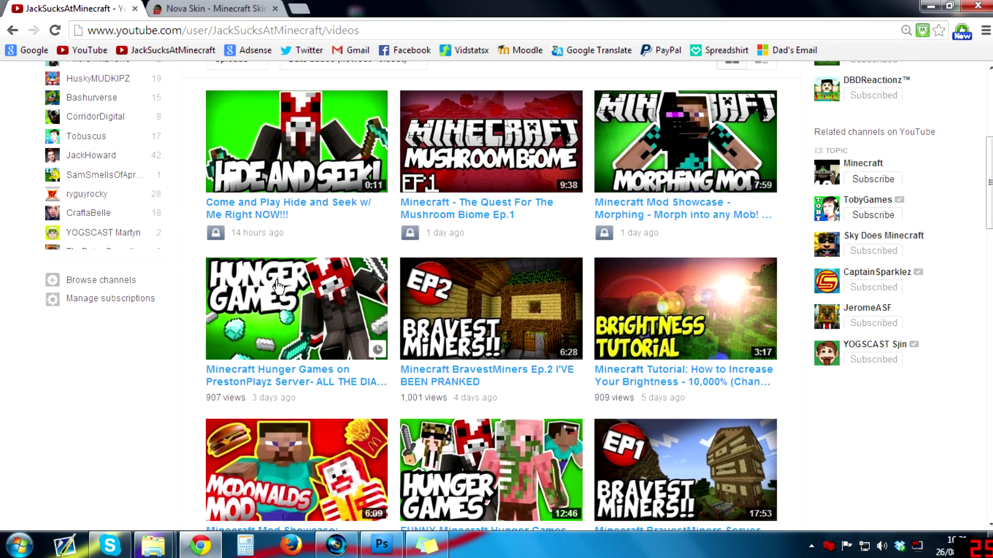
scroll(276, 295, down, 2)
scroll(305, 347, up, 4)
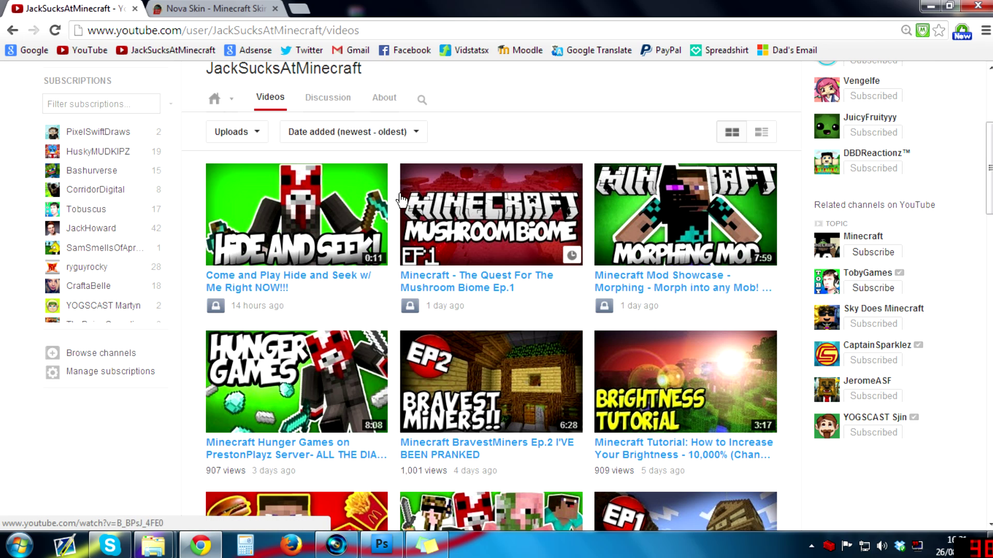
- Search Nova Skin's Gallery for the creator's player name and load the red cow-head skin
click(172, 7)
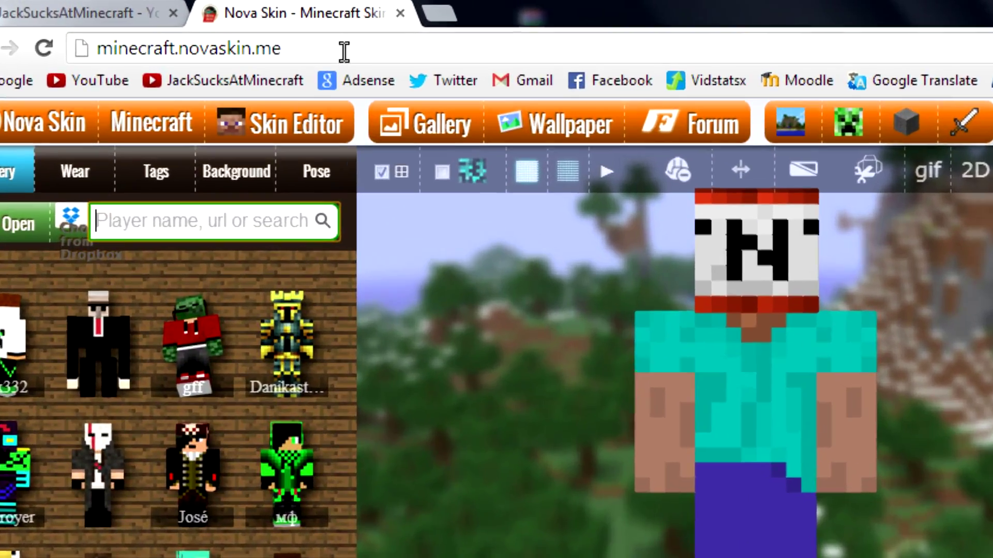
click(92, 33)
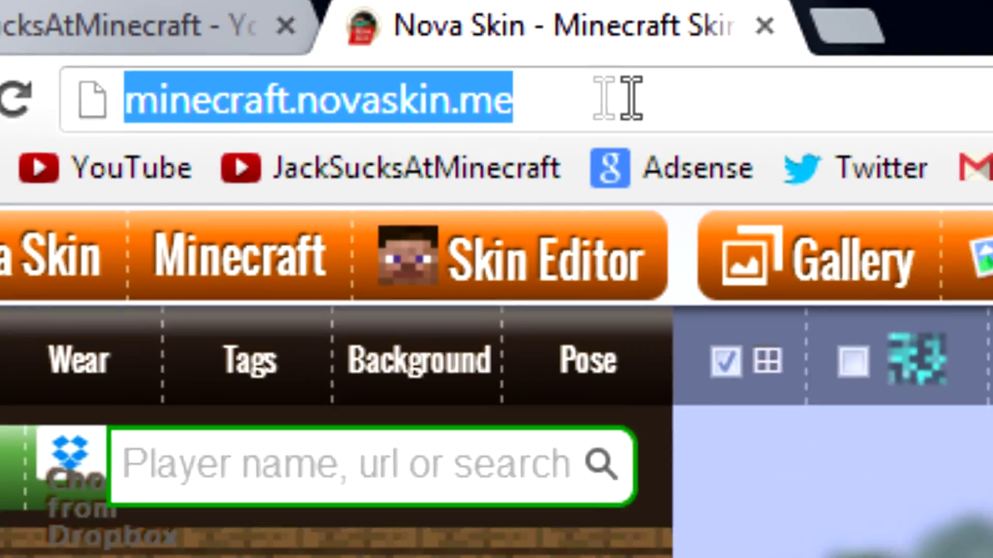
click(989, 167)
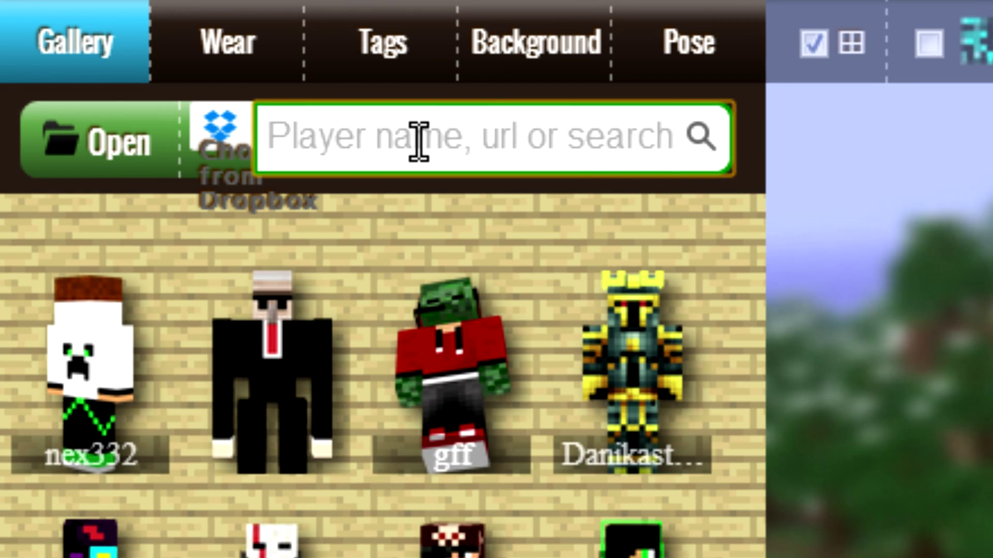
text(JackMasseyWelsh)
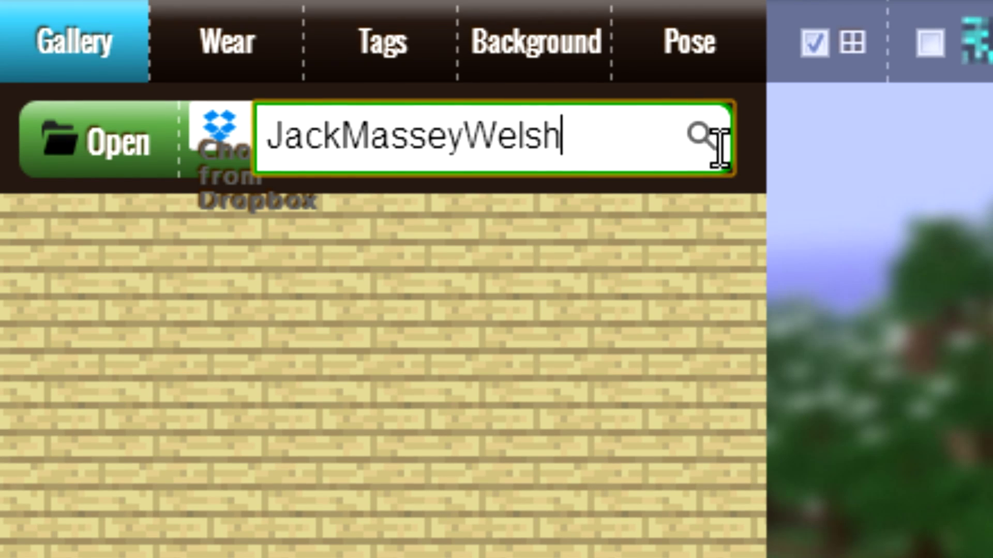
drag(284, 133, 233, 134)
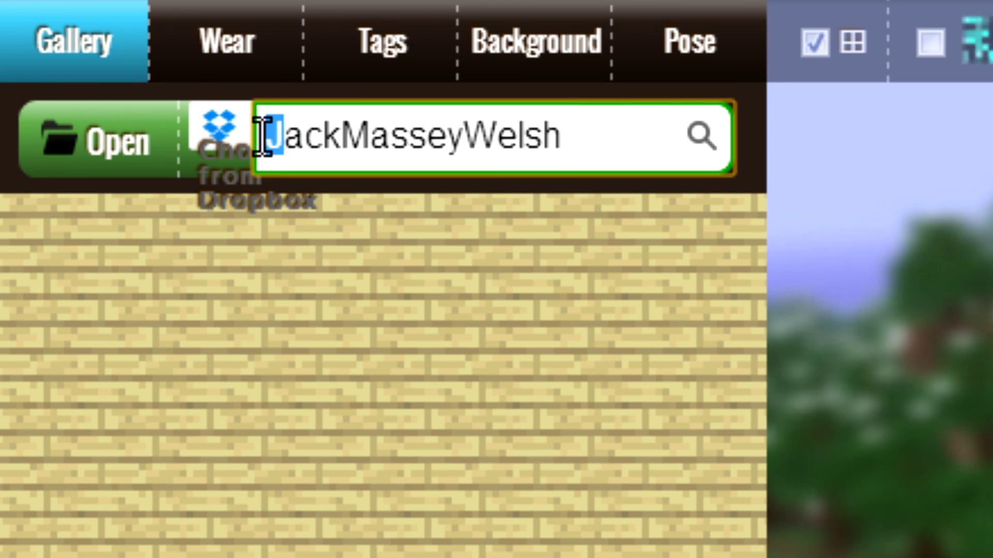
drag(494, 133, 445, 124)
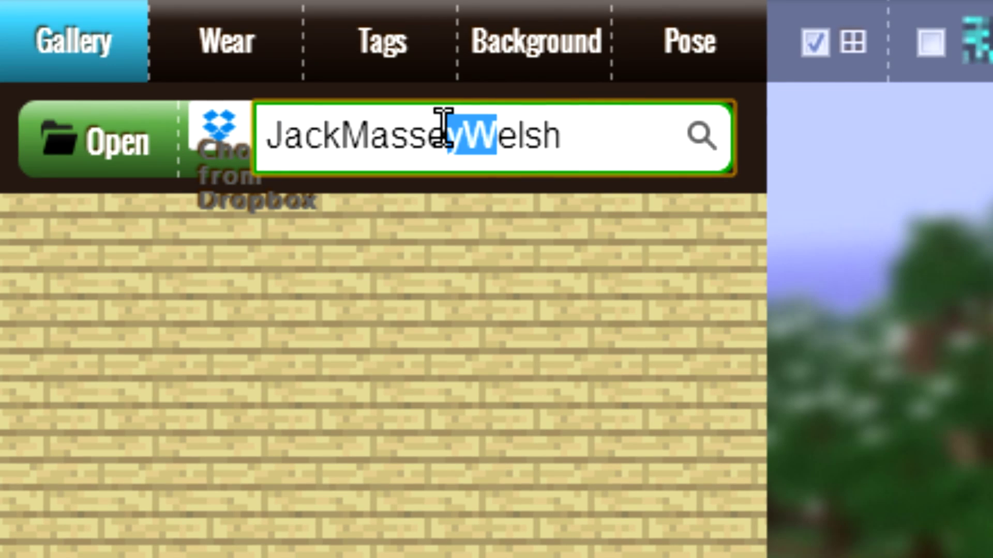
click(681, 138)
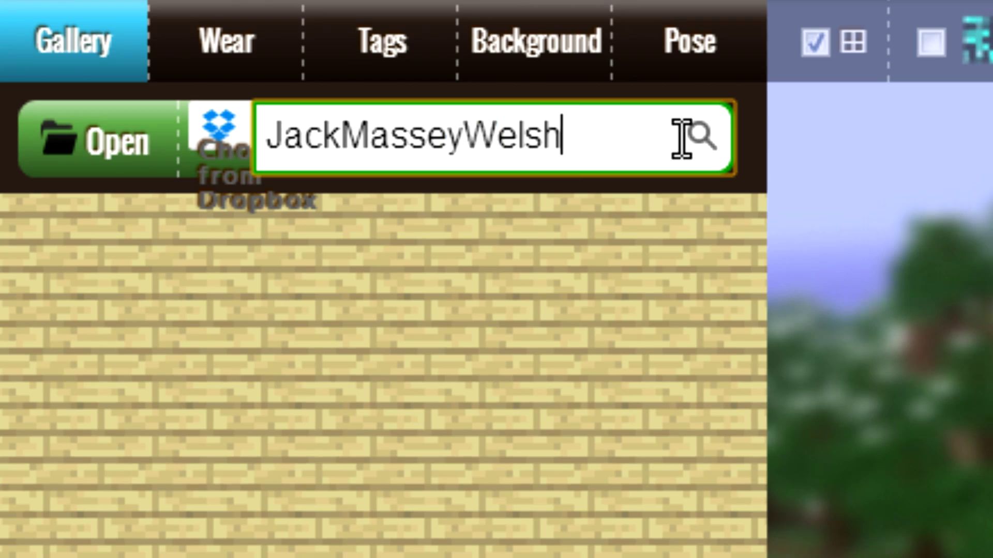
key(Return)
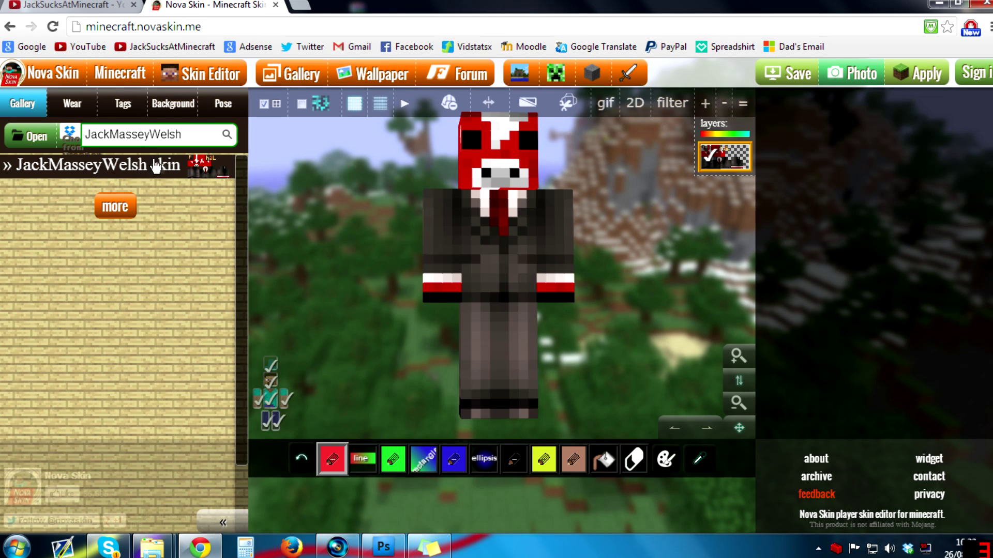
- Set the scene background to the green-screen image greensceen.jpg
drag(399, 240, 355, 268)
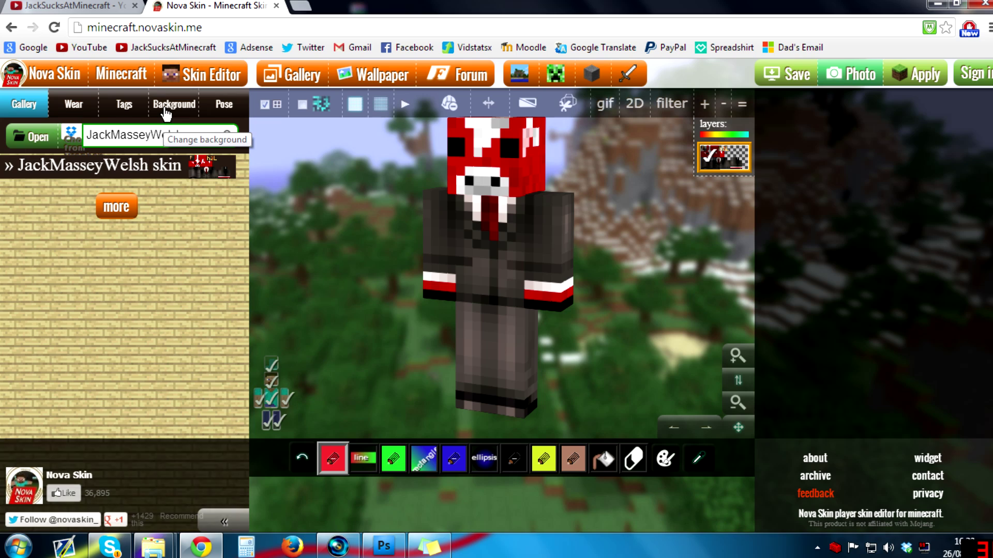
click(166, 114)
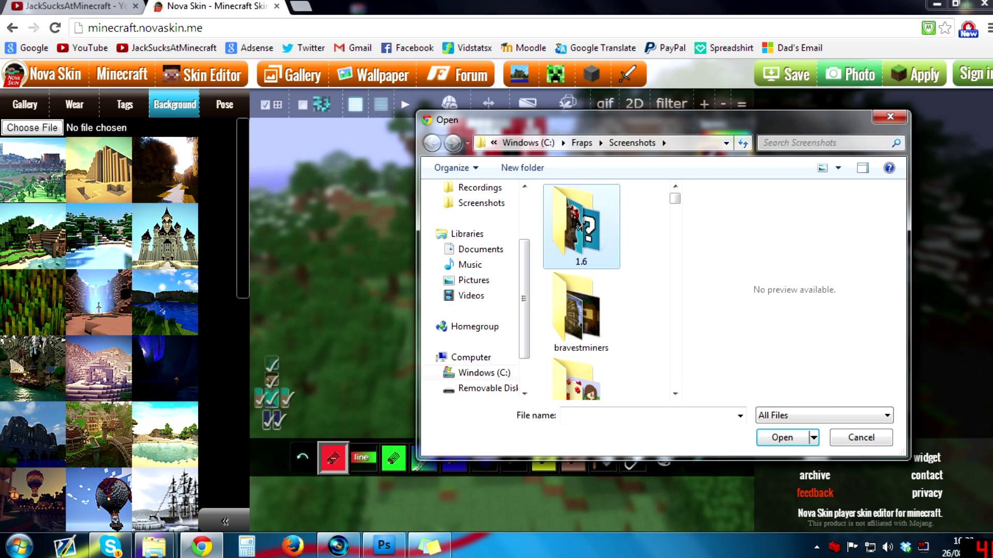
scroll(575, 221, down, 5)
click(572, 217)
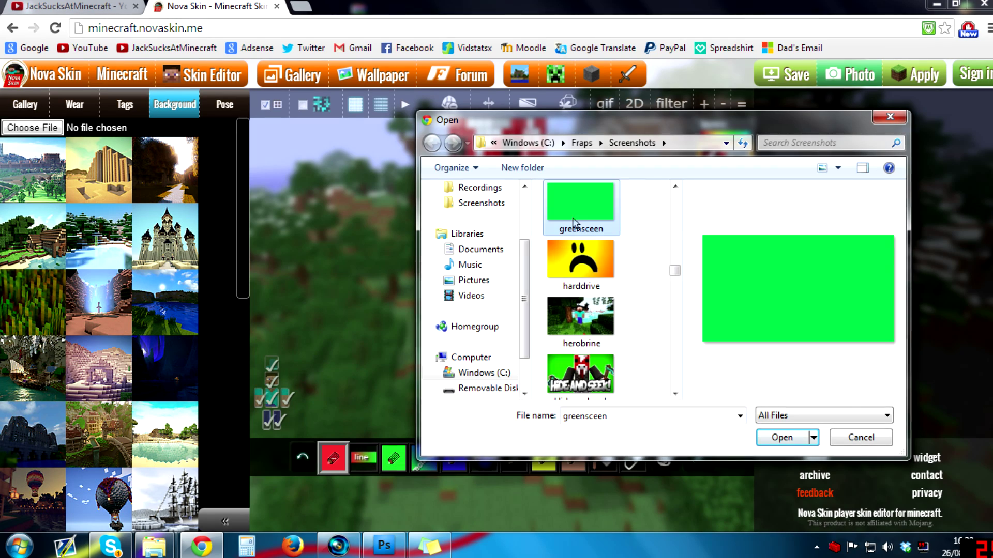
click(776, 439)
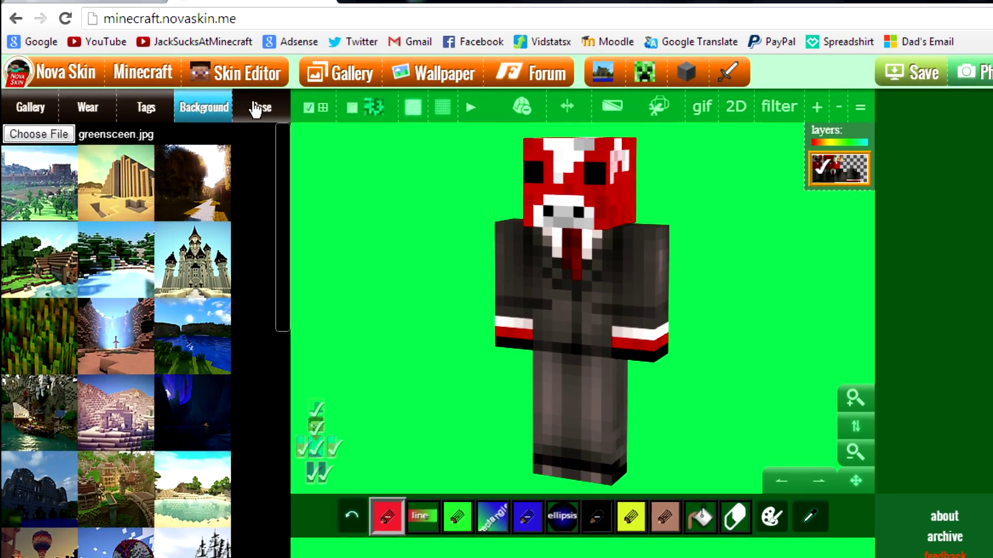
- Try the preset poses, settling on the stiff arms-forward pose
click(209, 110)
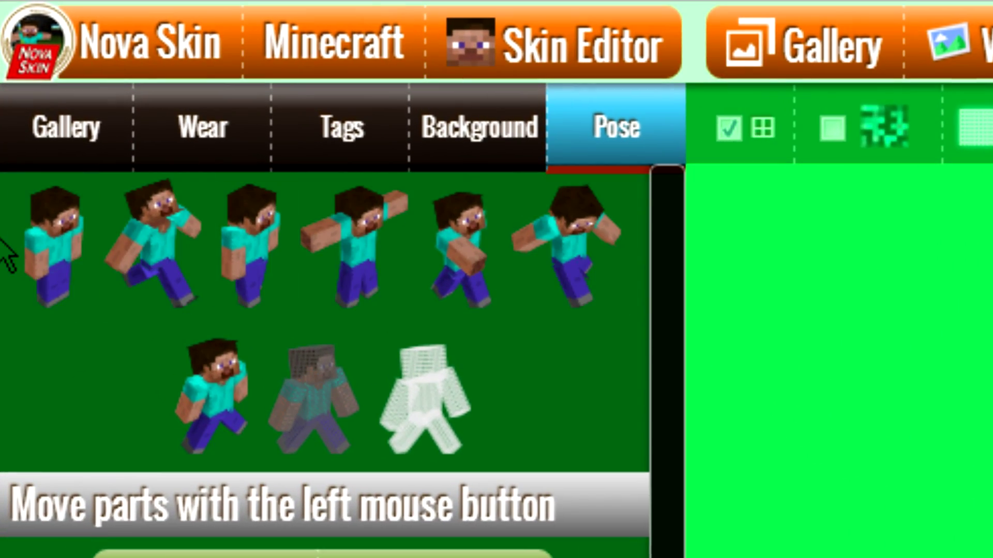
click(139, 255)
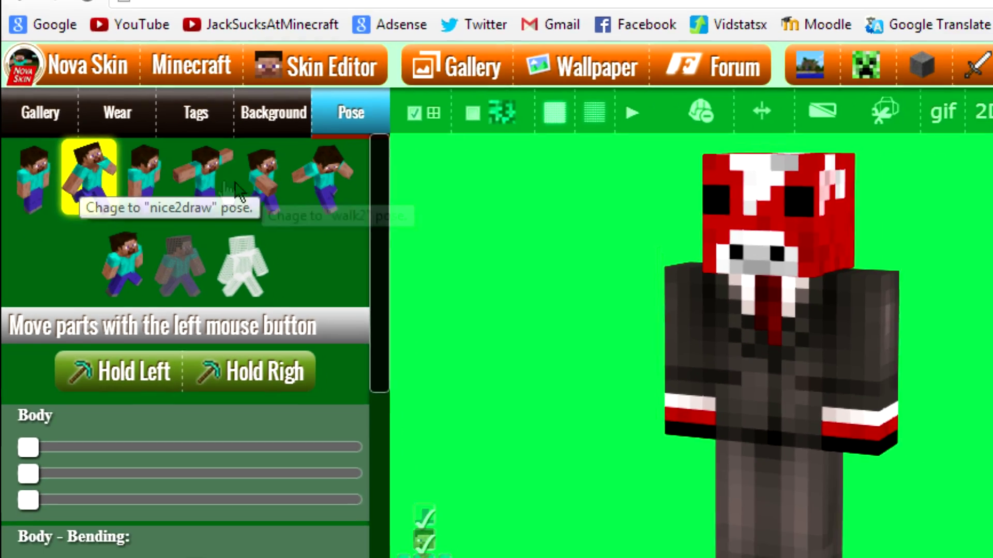
click(385, 226)
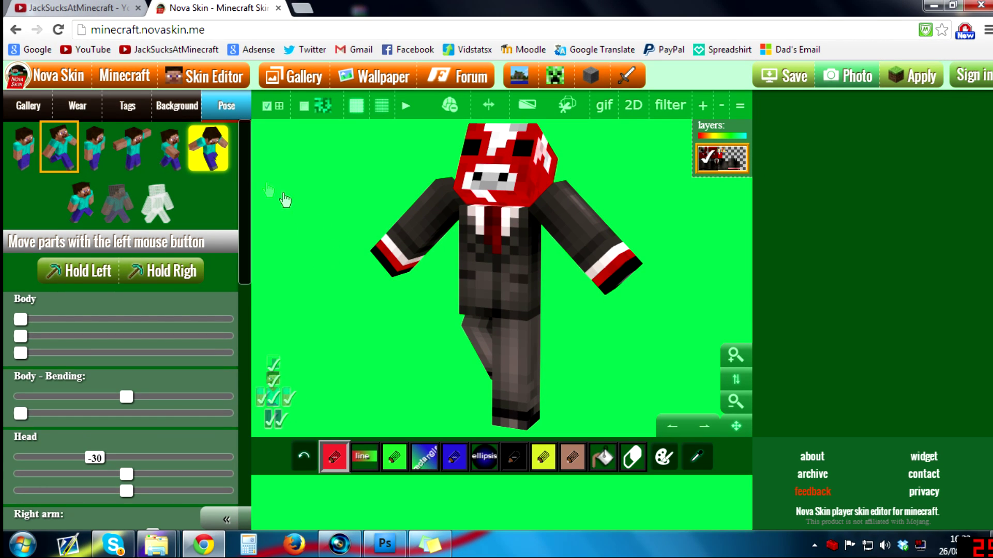
click(211, 155)
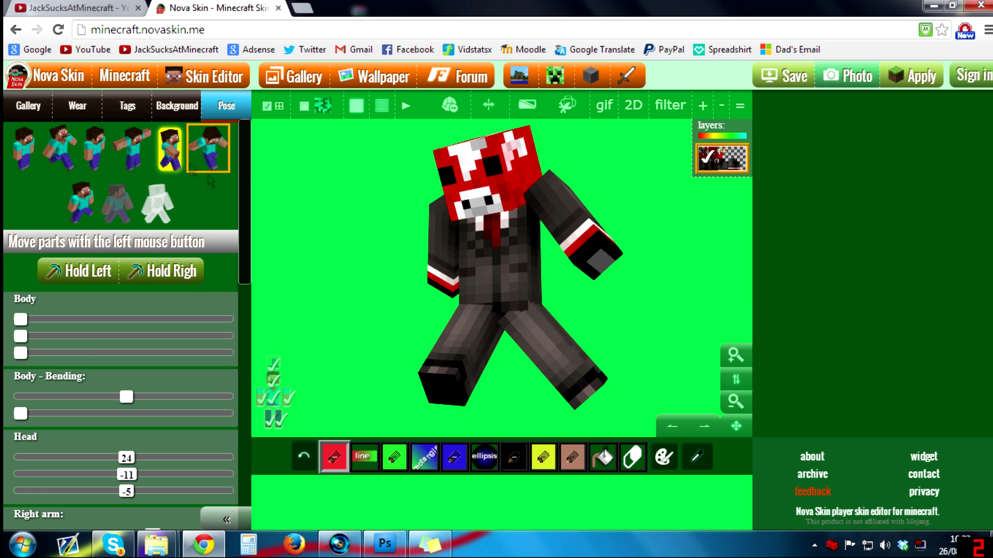
click(169, 148)
scroll(240, 233, down, 2)
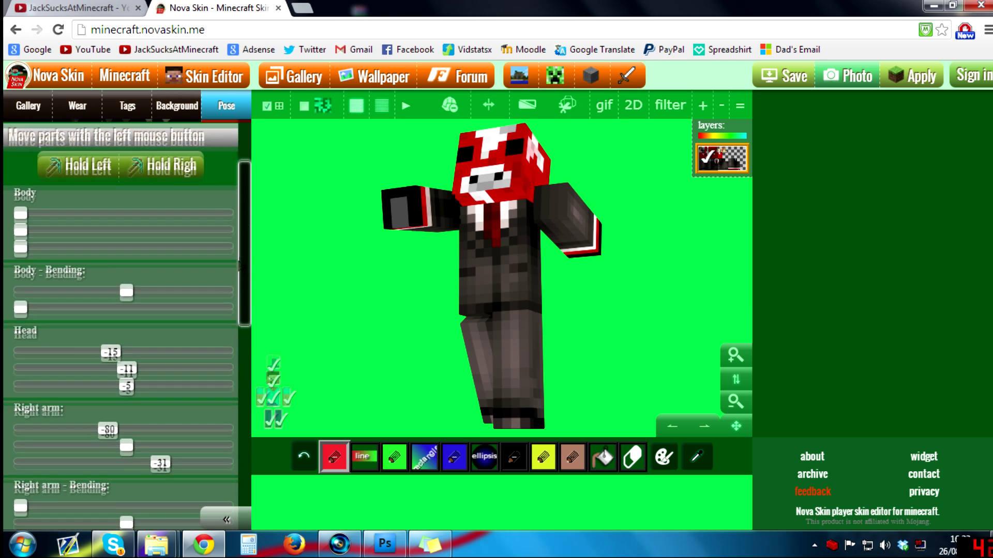
scroll(109, 230, down, 1)
- Fine-tune the head angle to 8 and adjust the arm and leg sliders
drag(115, 312, 143, 318)
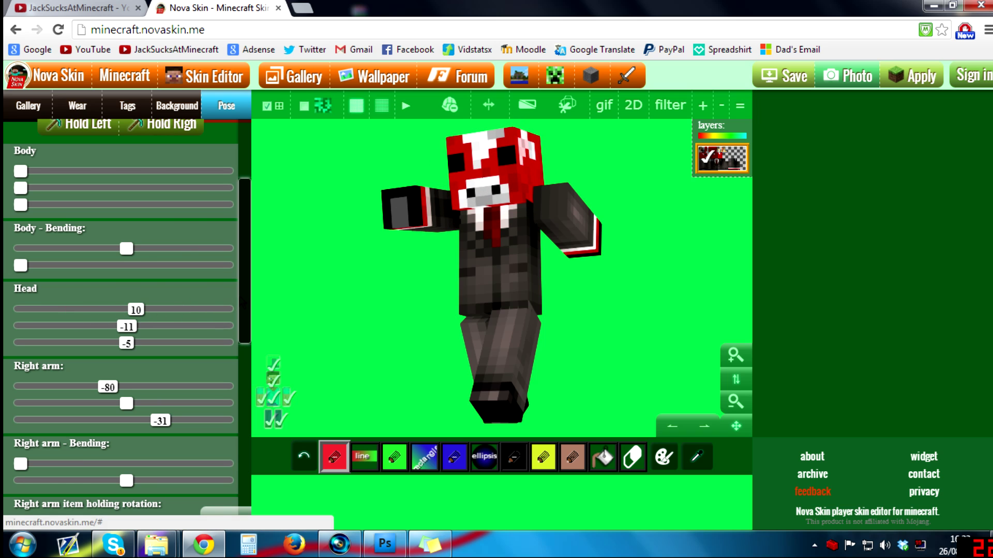
scroll(243, 311, down, 2)
drag(244, 310, 244, 306)
drag(148, 233, 101, 241)
drag(247, 265, 247, 125)
scroll(171, 346, down, 10)
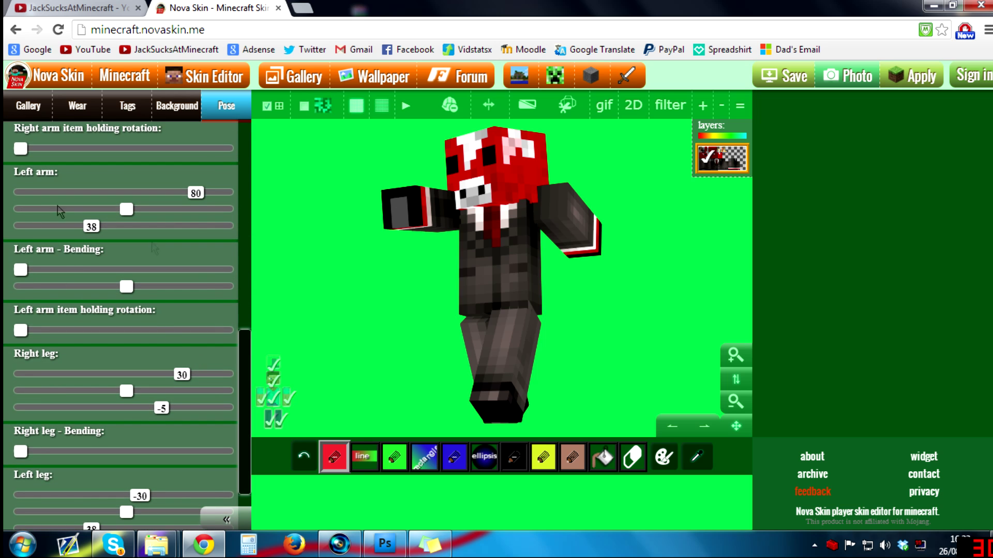
drag(244, 341, 245, 129)
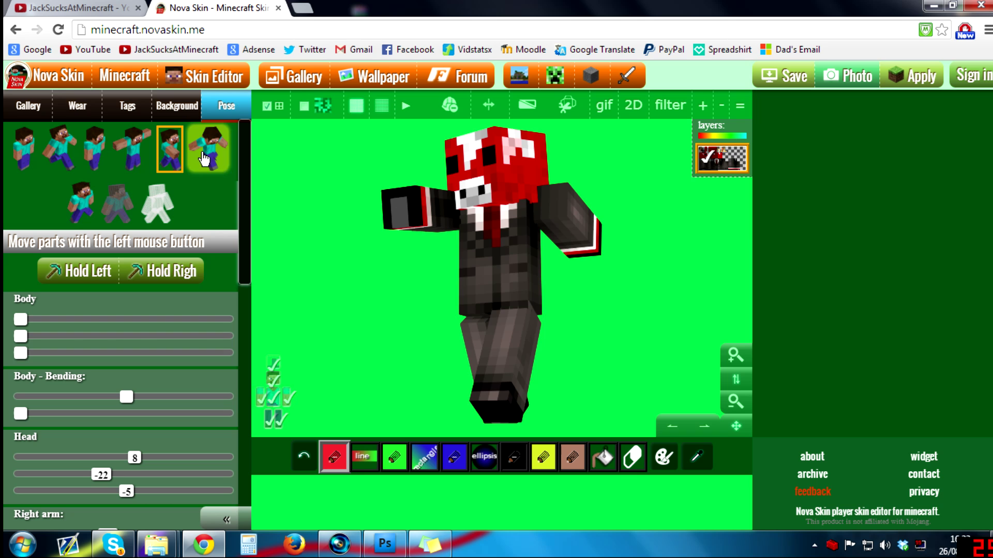
- Put the skin in the jump pose holding a bow in its left hand
click(206, 158)
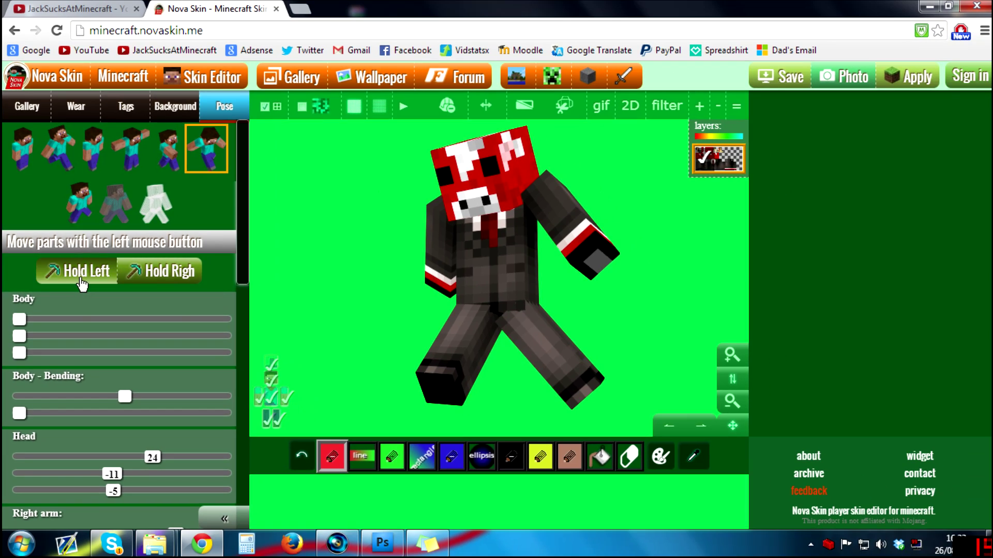
click(101, 289)
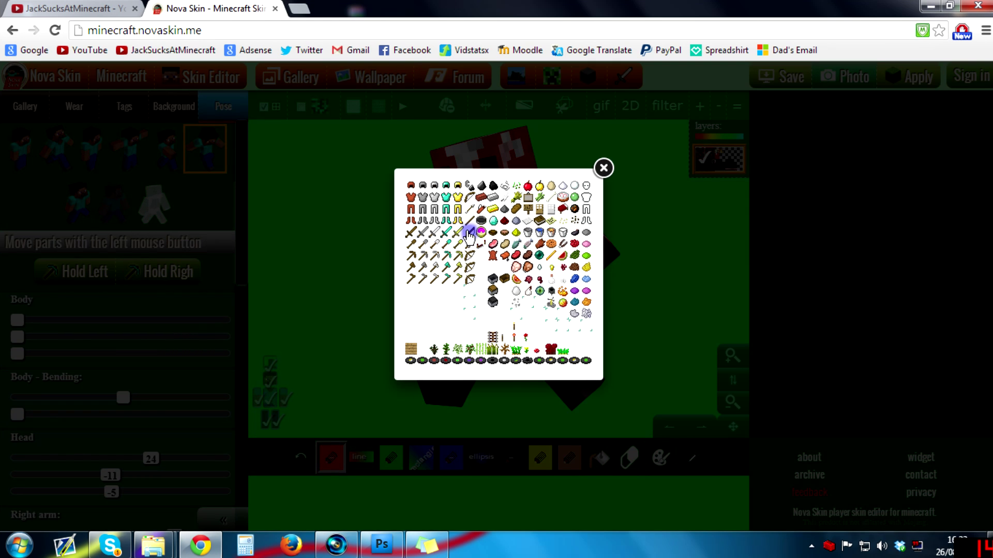
click(468, 233)
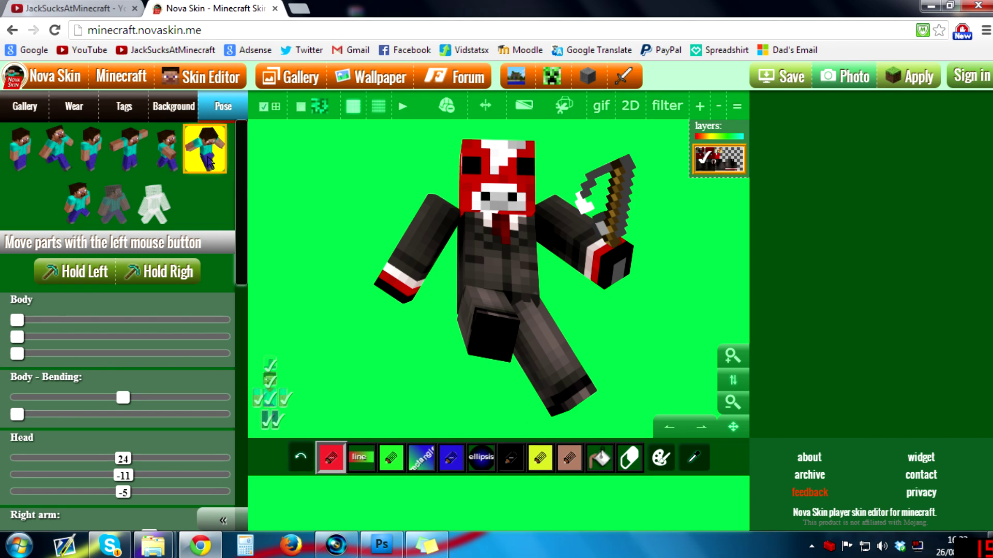
click(208, 162)
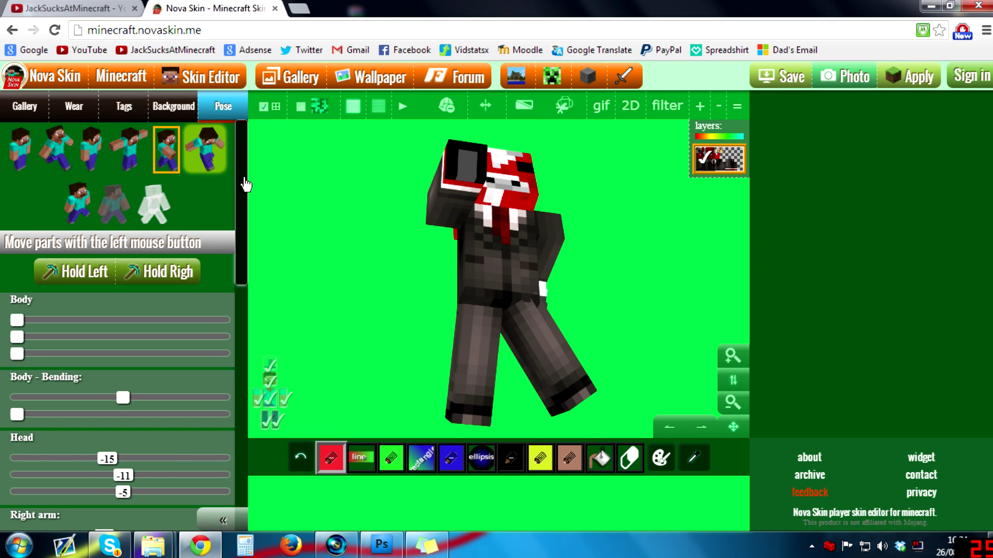
click(193, 152)
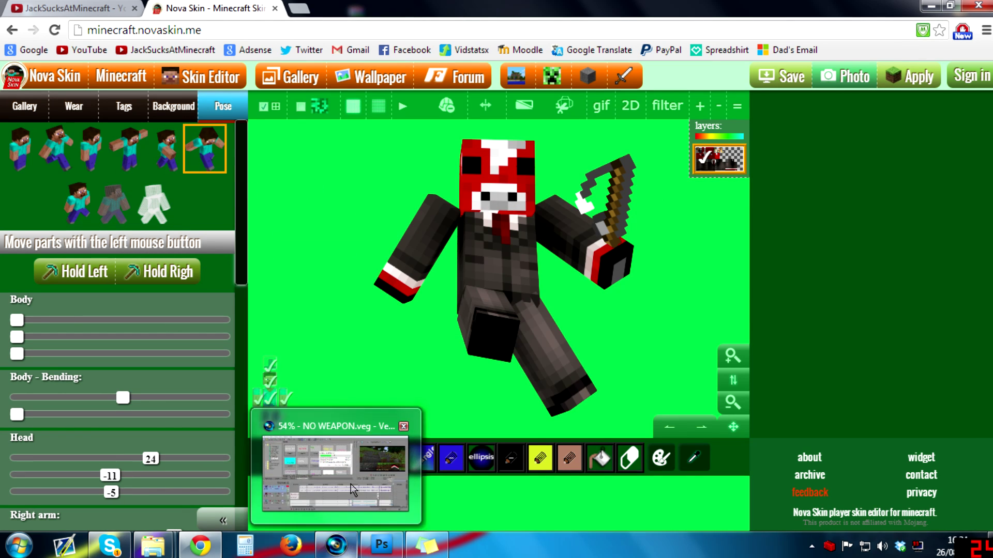
- Swap the left-hand item for the golden clock and turn the model to a new angle
click(352, 480)
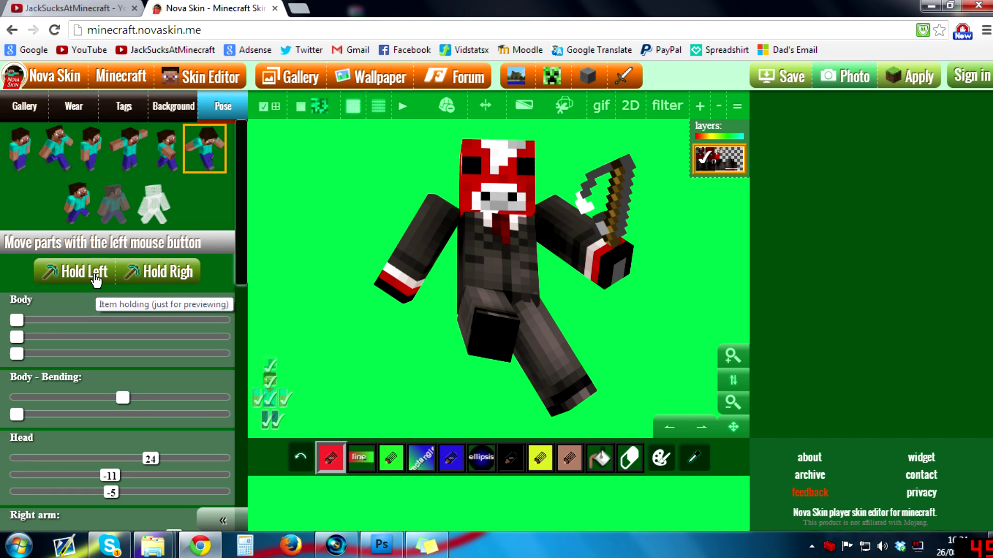
click(95, 279)
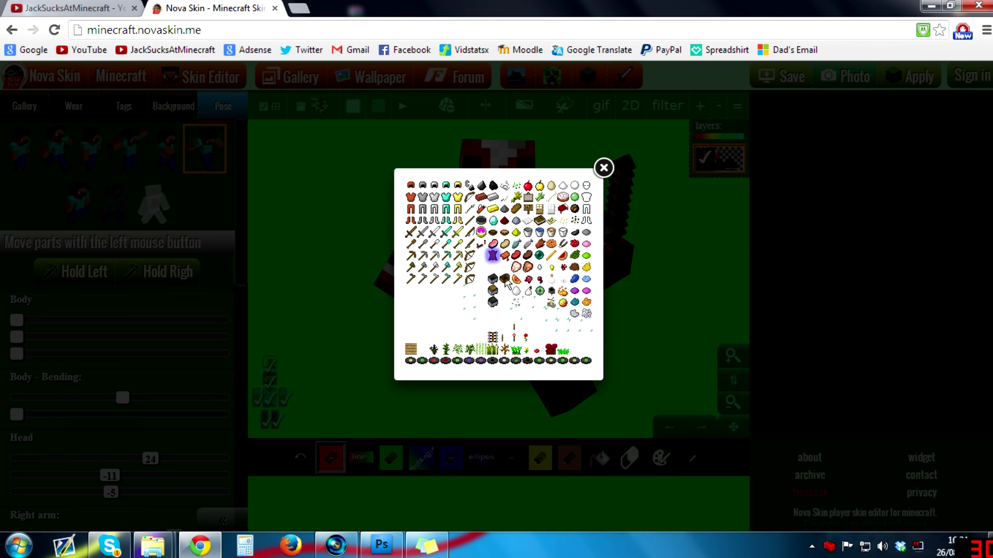
click(539, 186)
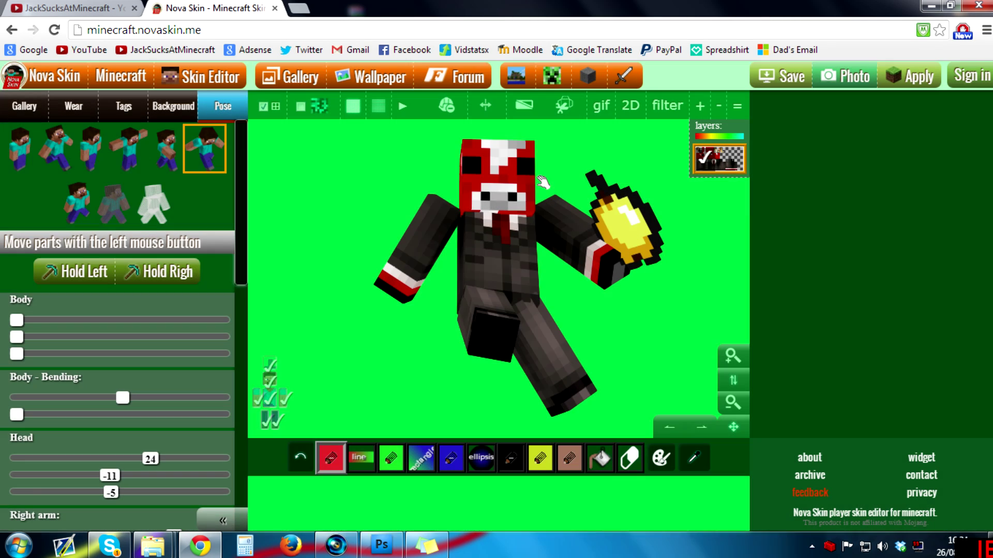
drag(368, 182, 385, 187)
click(173, 274)
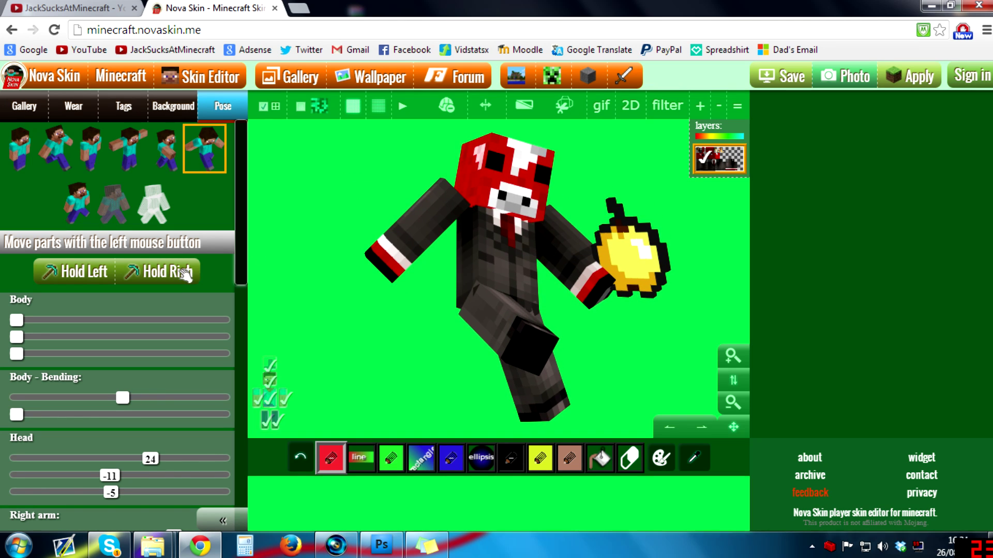
- Give the right hand a brown item, re-pose the model, then switch to Photoshop
click(174, 281)
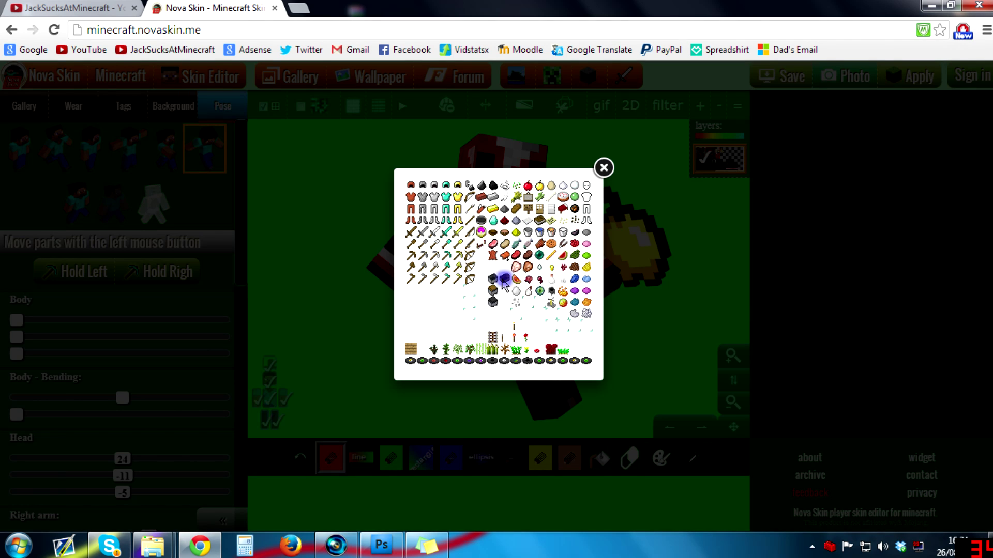
click(388, 309)
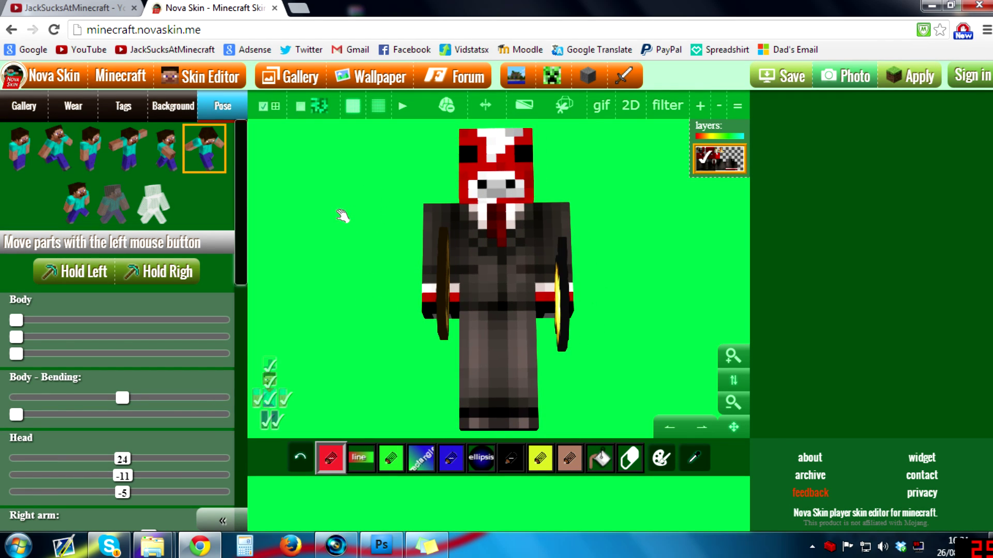
click(171, 158)
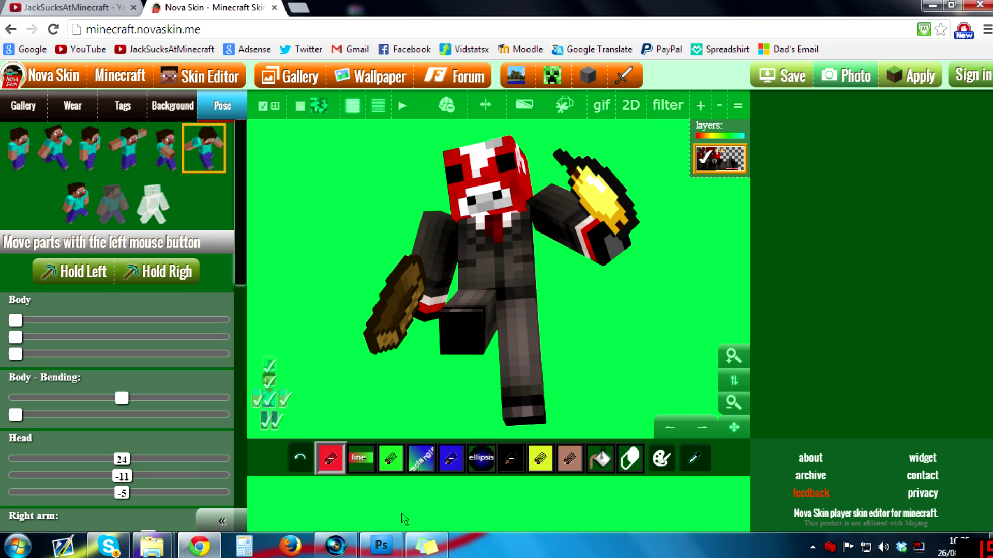
click(381, 545)
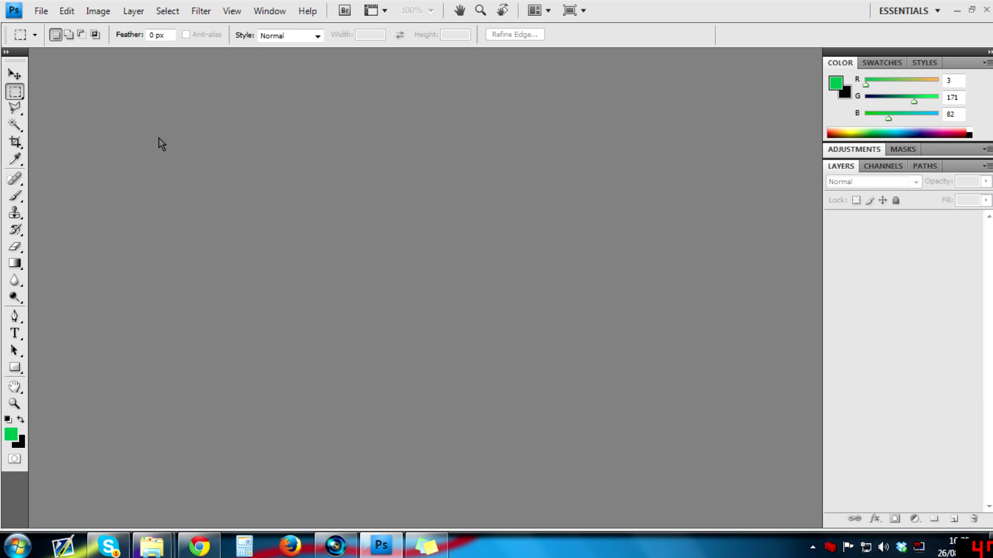
- Create a new Photoshop document 1280 × 720 pixels with a white background
click(39, 12)
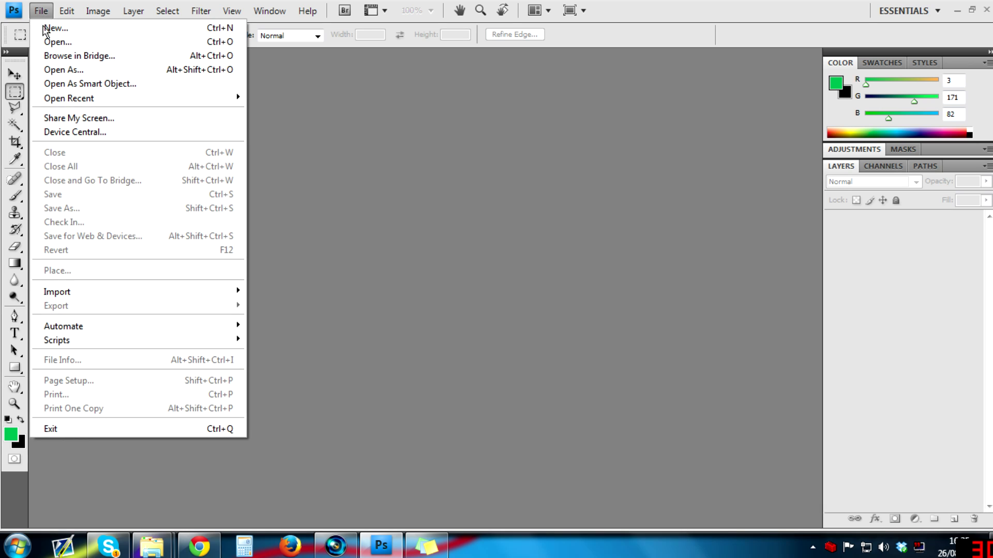
click(46, 28)
click(392, 195)
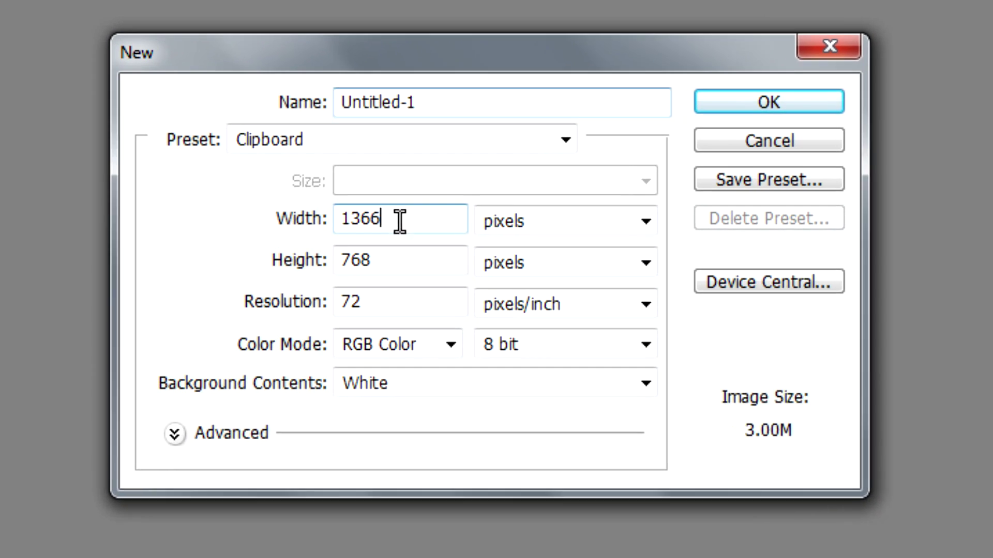
drag(400, 221, 353, 220)
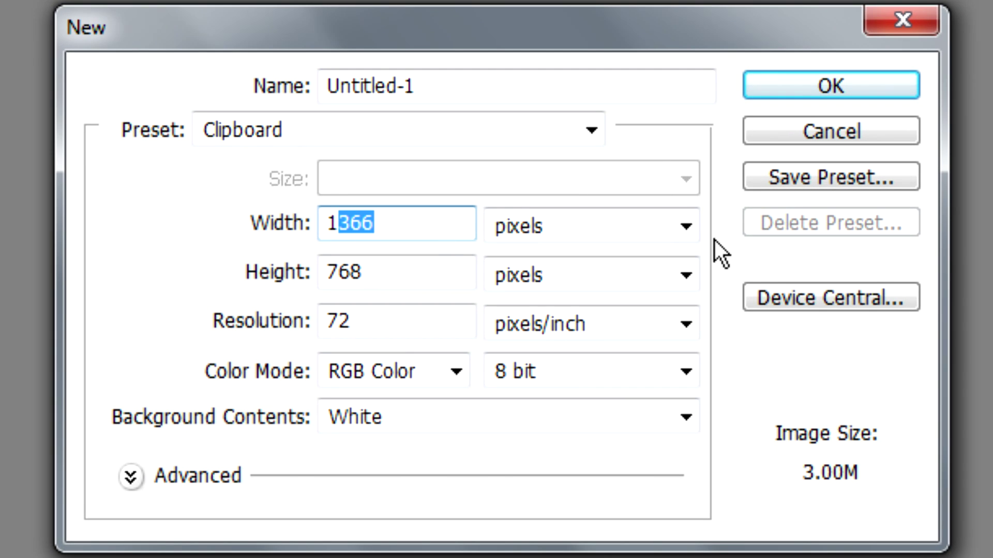
text(280)
key(Tab)
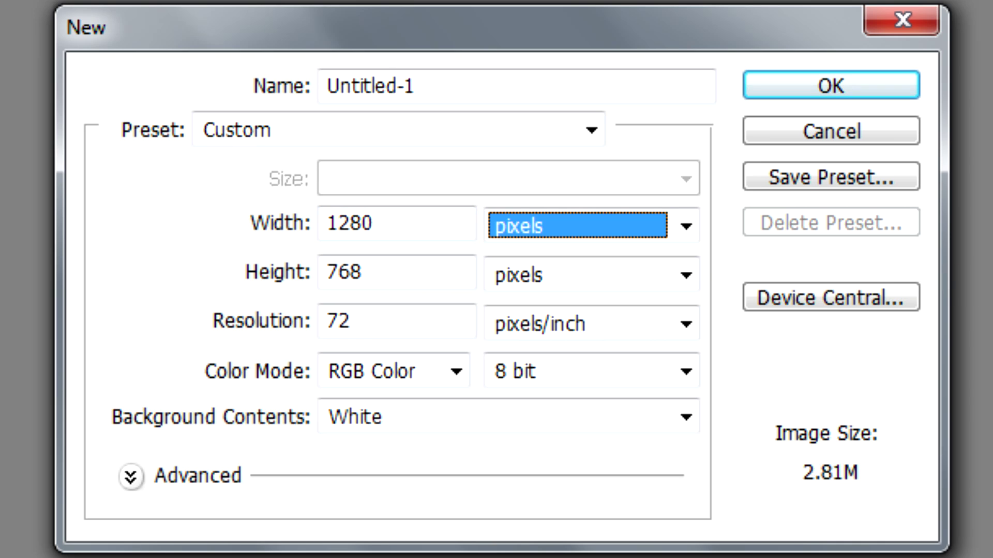
key(Tab)
text(720)
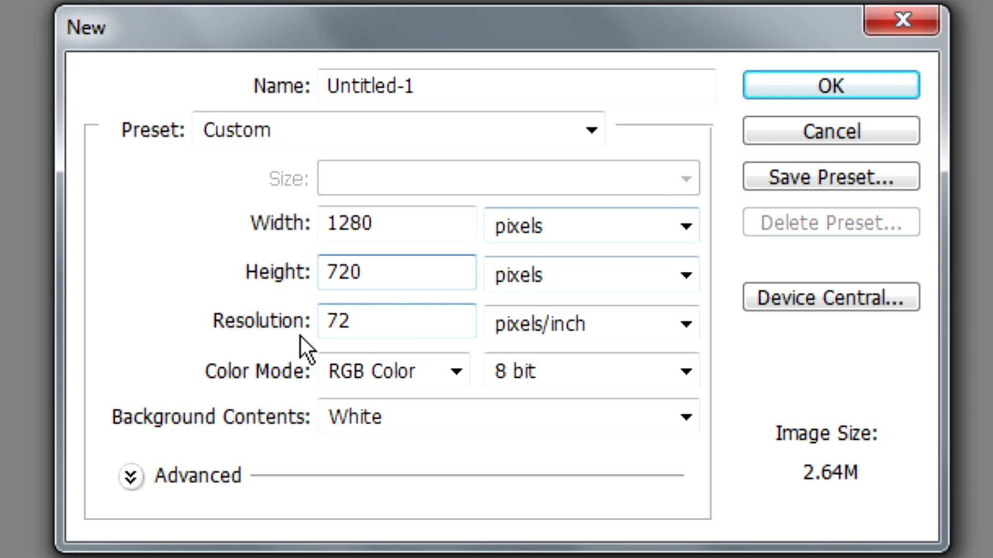
click(809, 87)
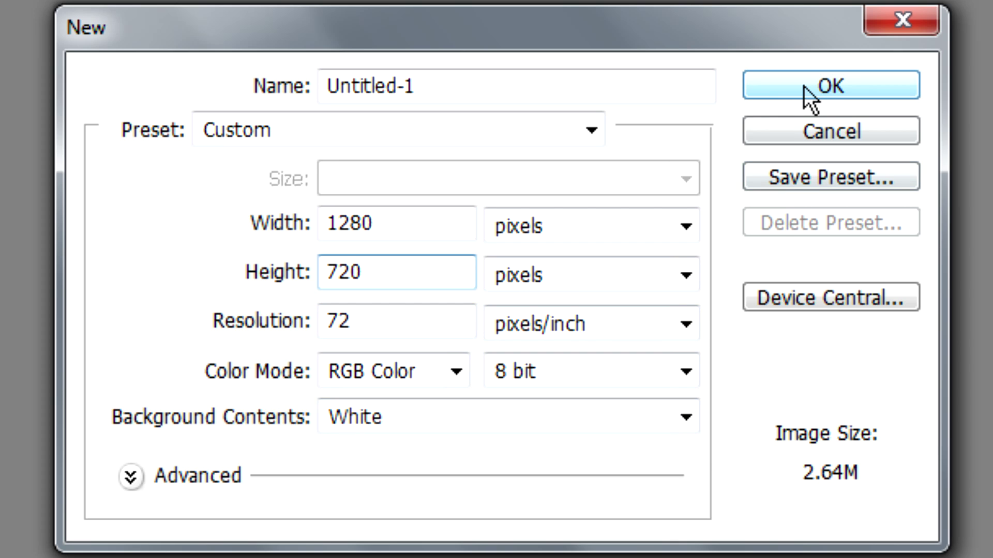